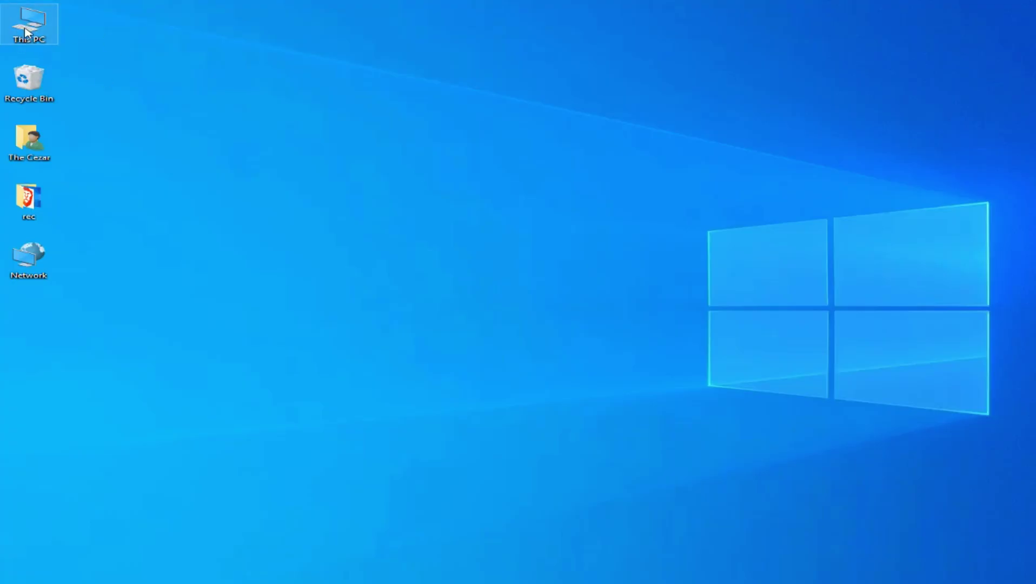
# - Open Device Manager in the Computer Management console for This PC, maximize the window and expand the network adapters
pyautogui.rightClick(42, 31)
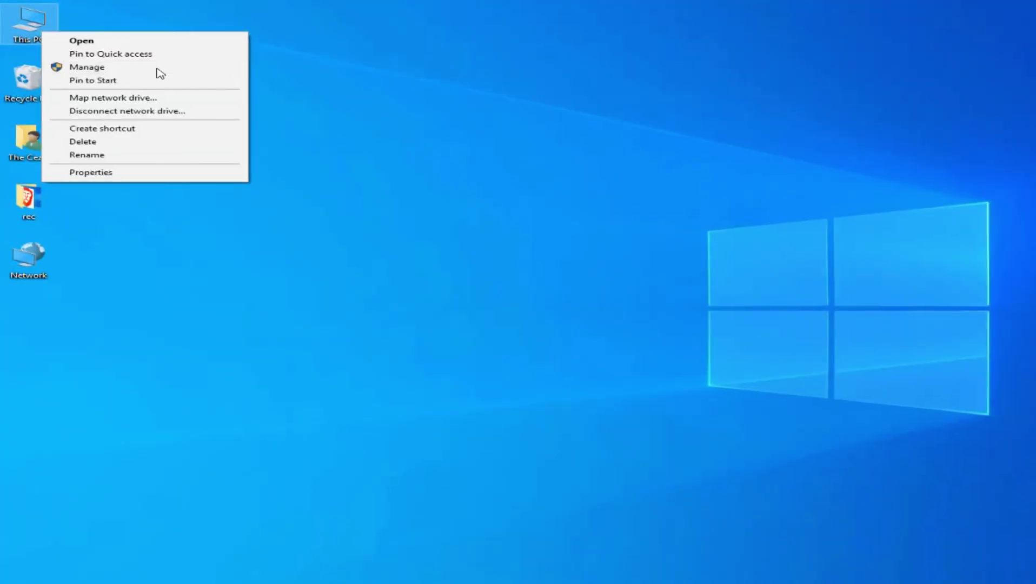
pyautogui.click(159, 72)
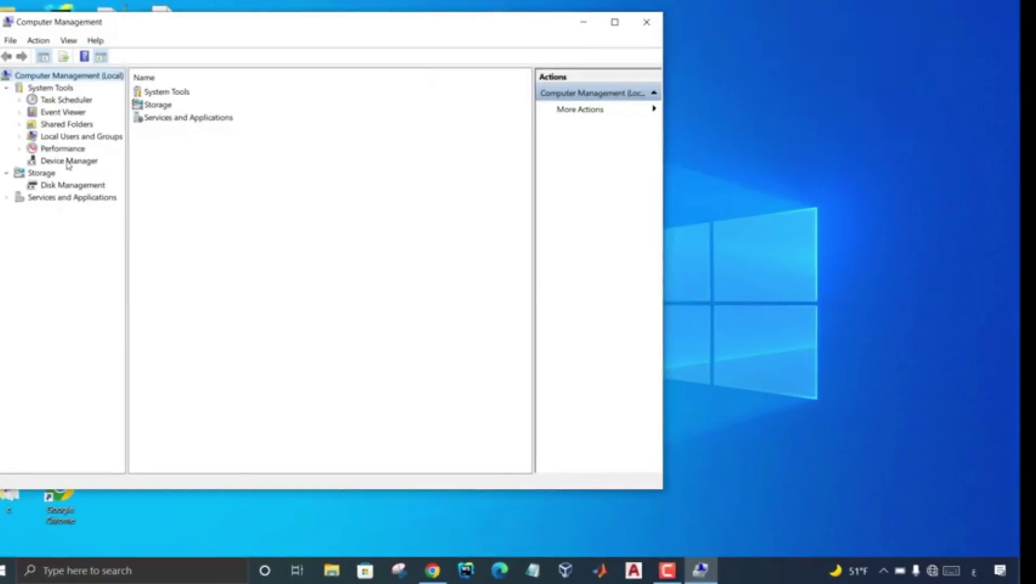
pyautogui.click(67, 163)
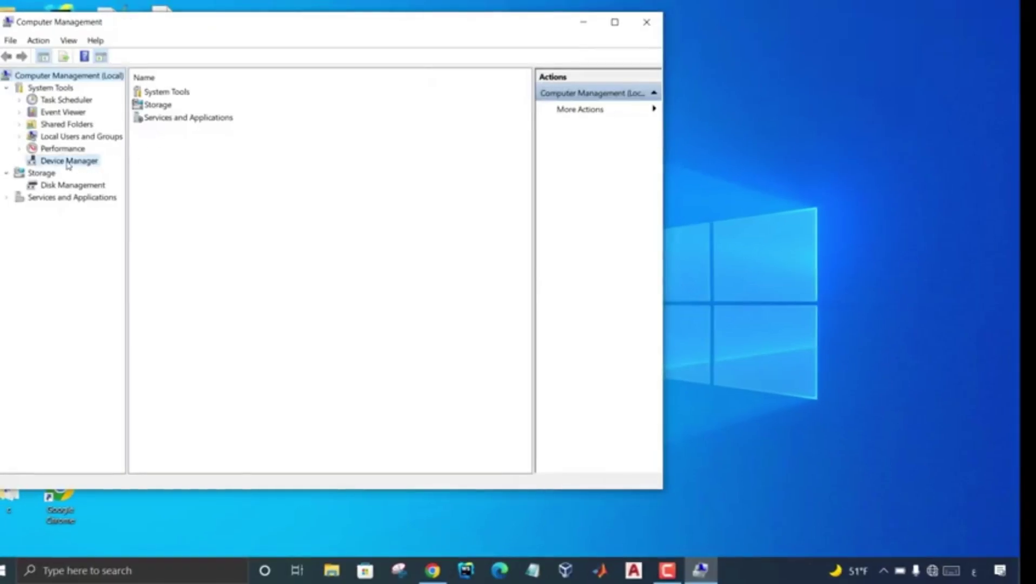
pyautogui.click(614, 22)
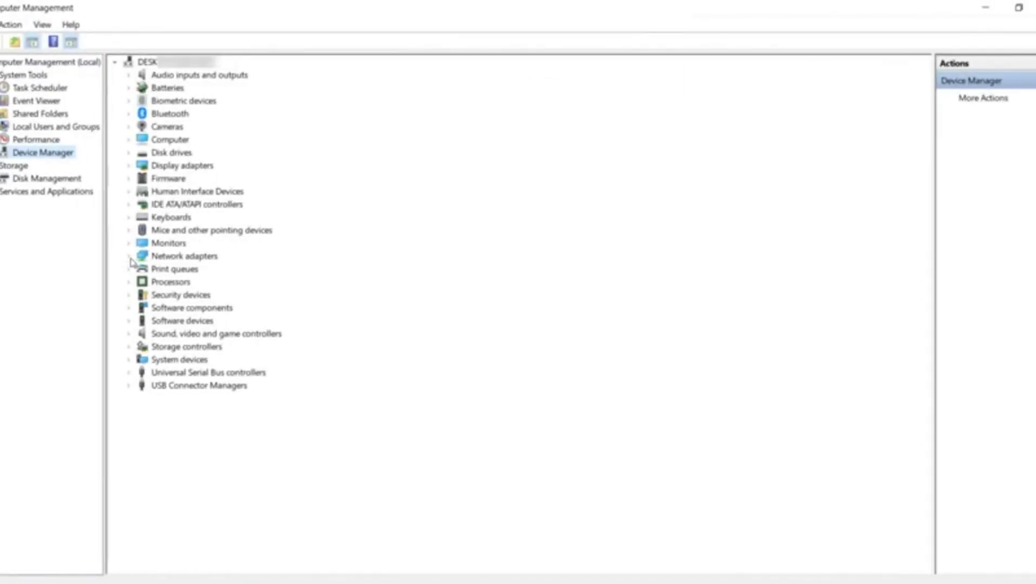
pyautogui.doubleClick(162, 258)
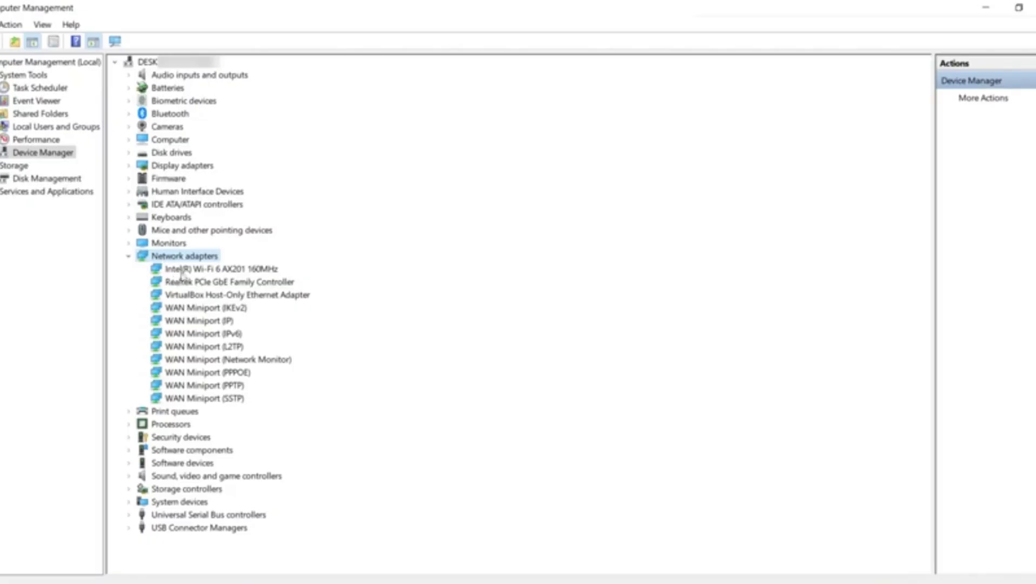
# - Uninstall the Intel(R) Wi-Fi 6 AX201 160MHz adapter without deleting its driver software, and scan the computer for hardware changes
pyautogui.click(198, 270)
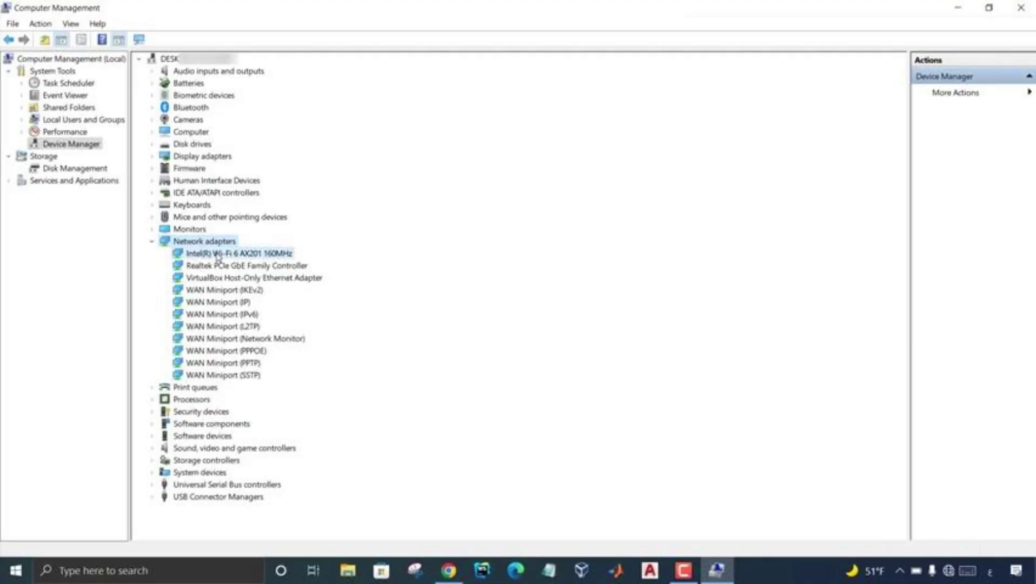
pyautogui.click(218, 256)
pyautogui.rightClick(218, 256)
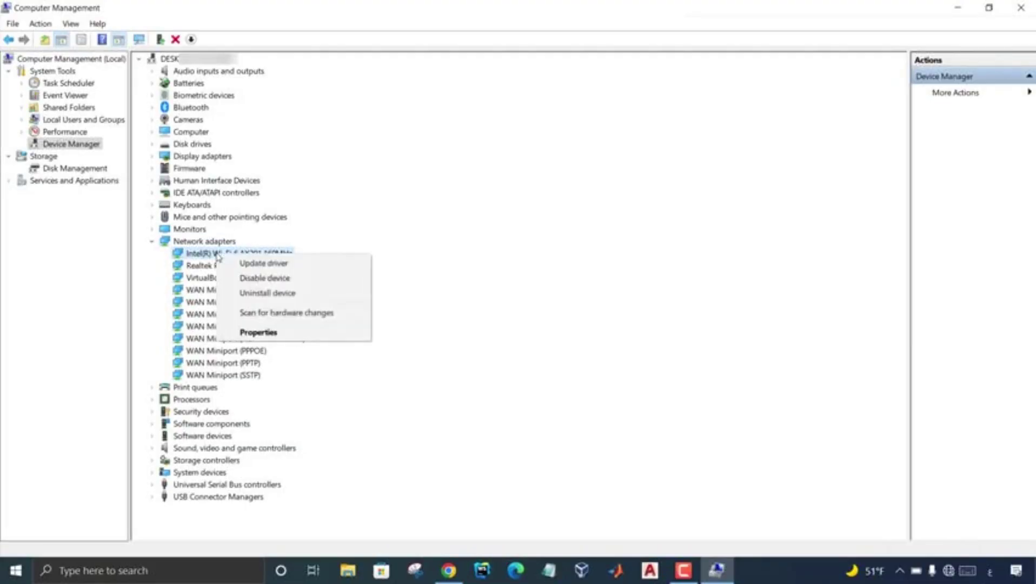
pyautogui.click(278, 293)
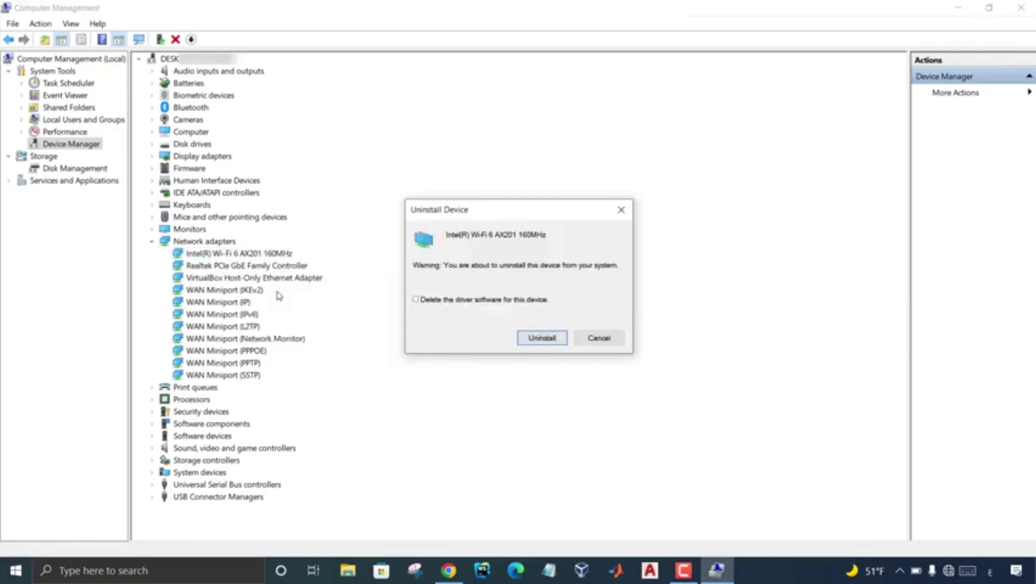
pyautogui.click(538, 339)
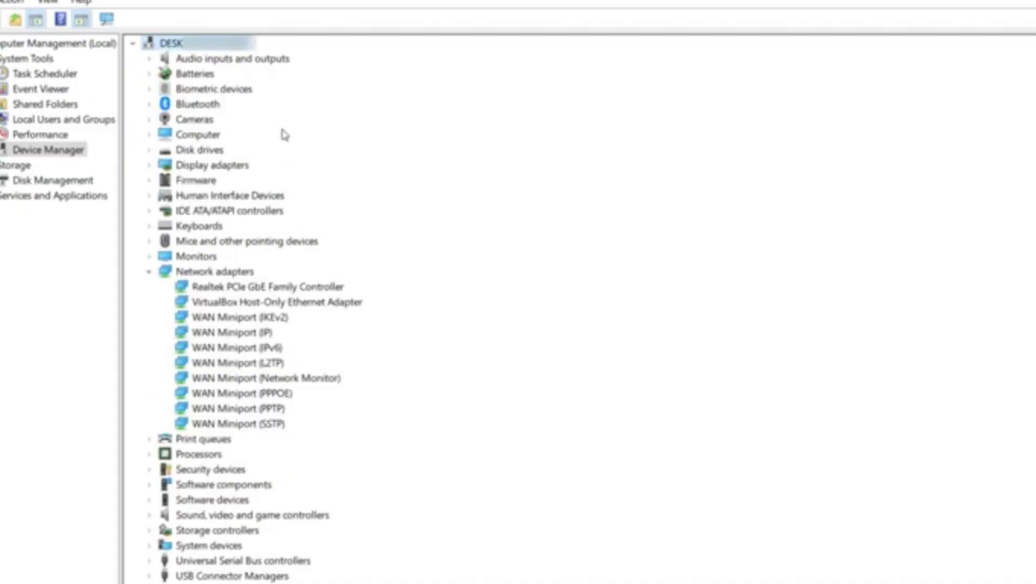
pyautogui.rightClick(199, 47)
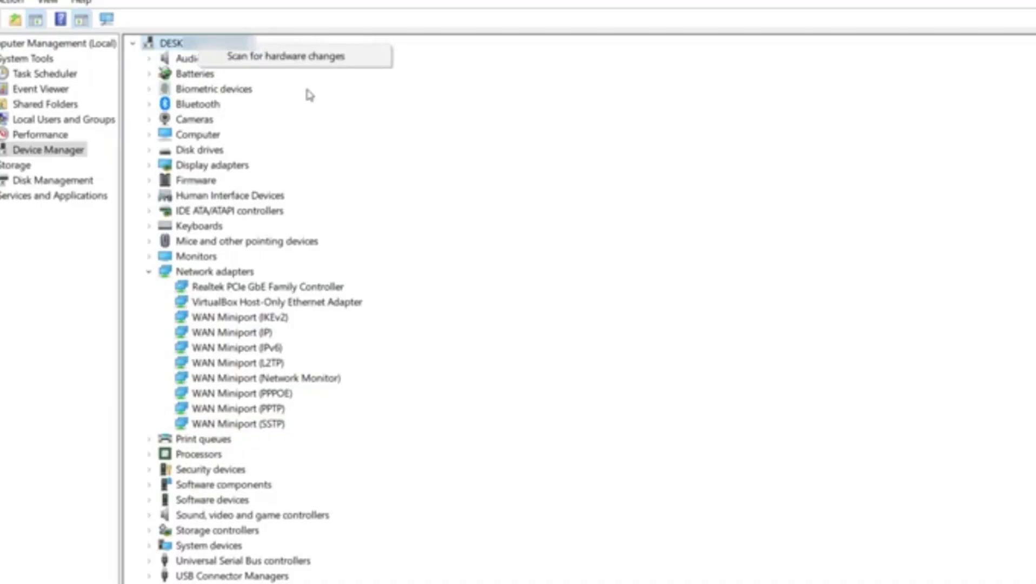
pyautogui.click(288, 61)
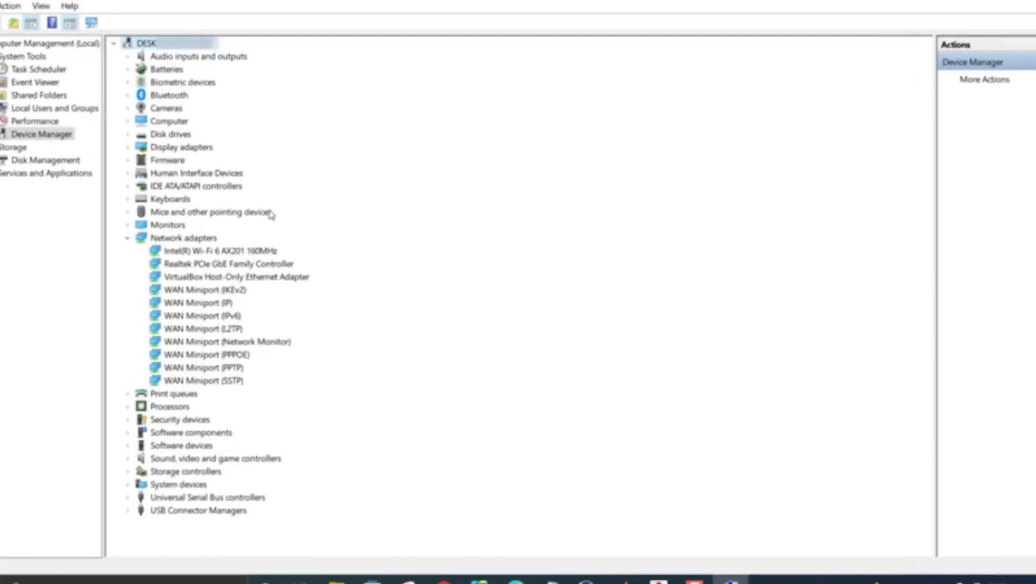
# - Update the driver of the Intel(R) Wi-Fi 6 AX201 160MHz adapter with an automatic driver search
pyautogui.click(227, 251)
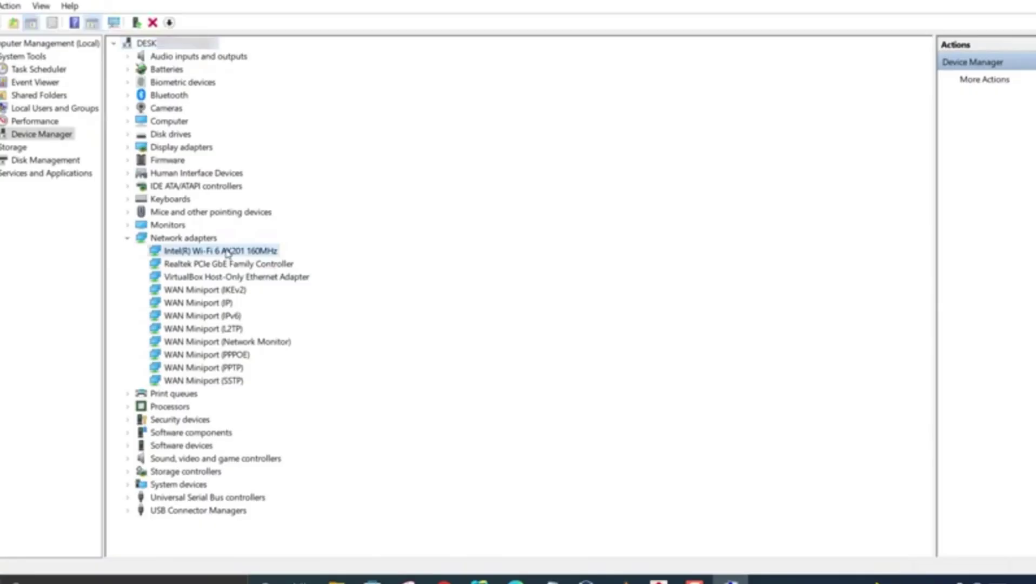
pyautogui.rightClick(227, 251)
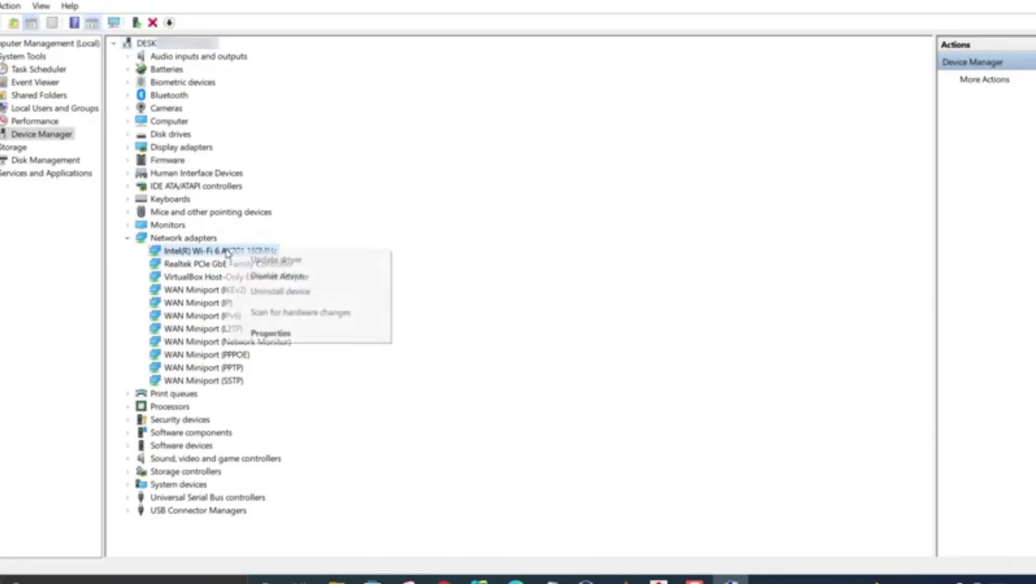
pyautogui.click(306, 261)
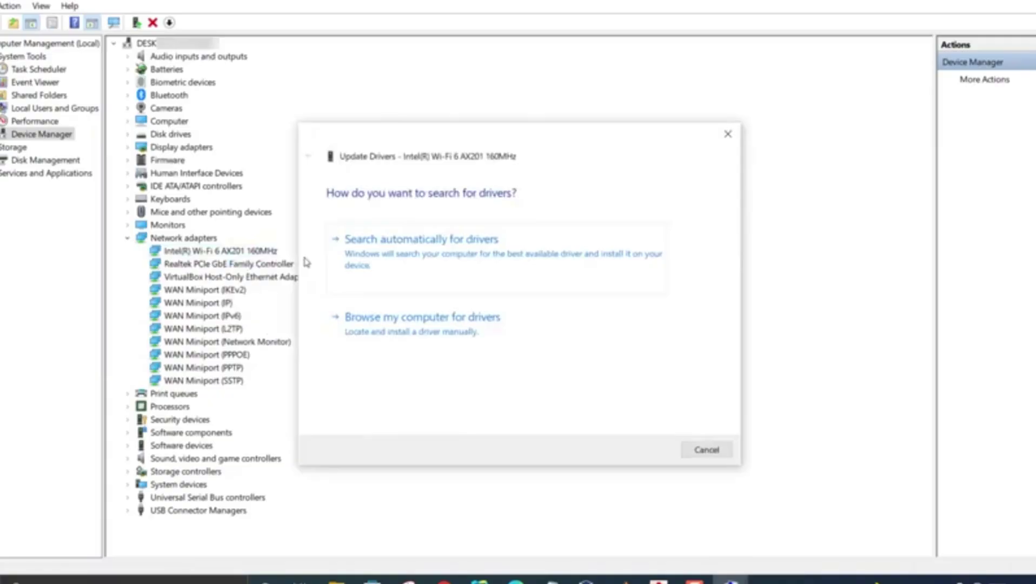
pyautogui.click(368, 261)
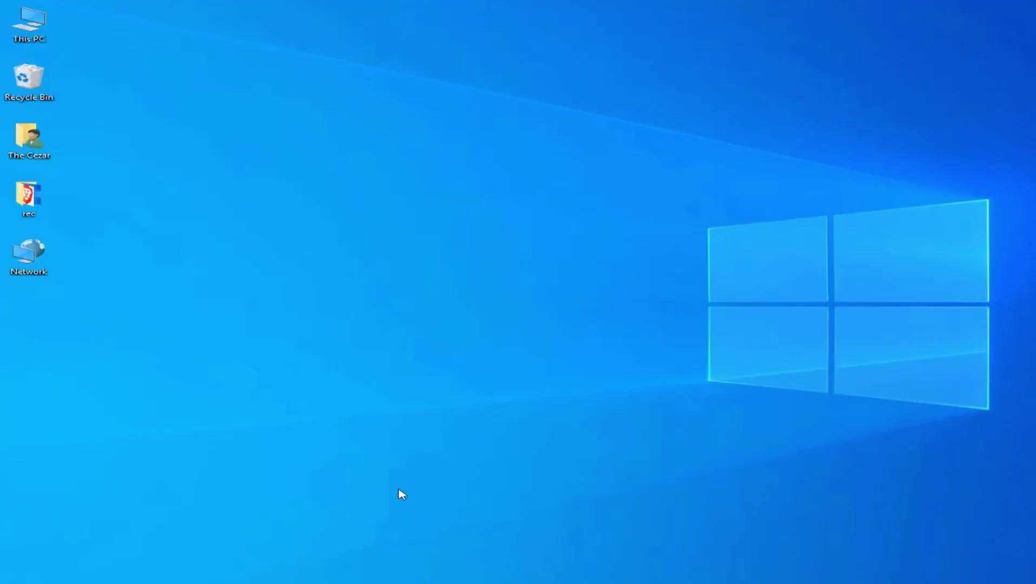
# - Open the advanced power settings of the Balanced plan from the system's Power & sleep settings
pyautogui.click(5, 580)
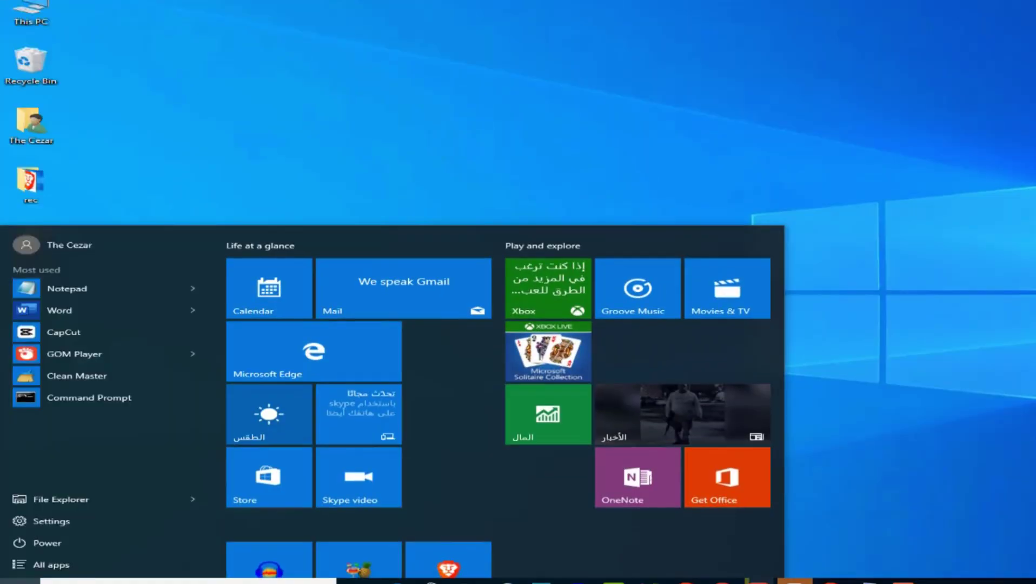
pyautogui.click(71, 521)
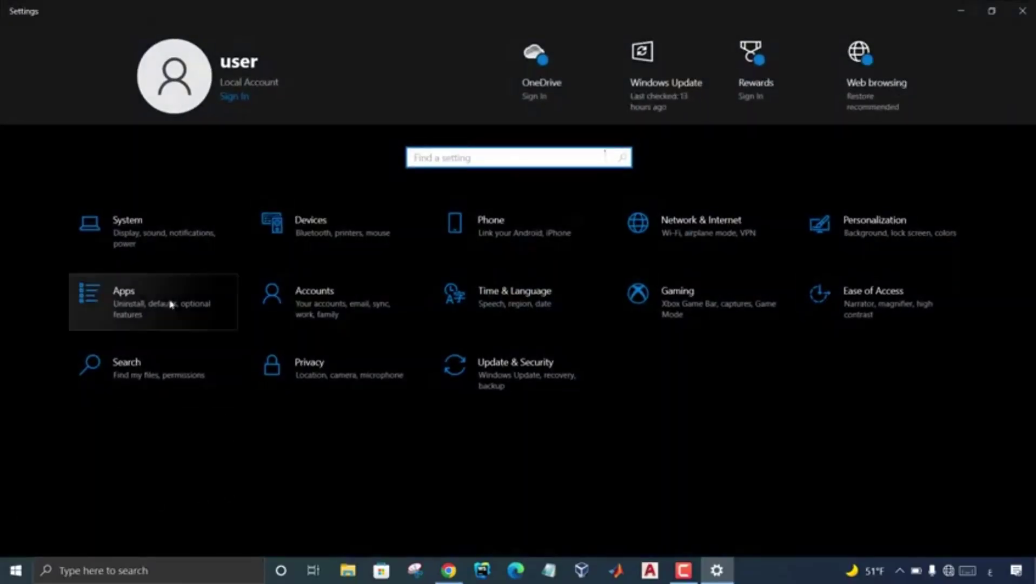
pyautogui.click(133, 234)
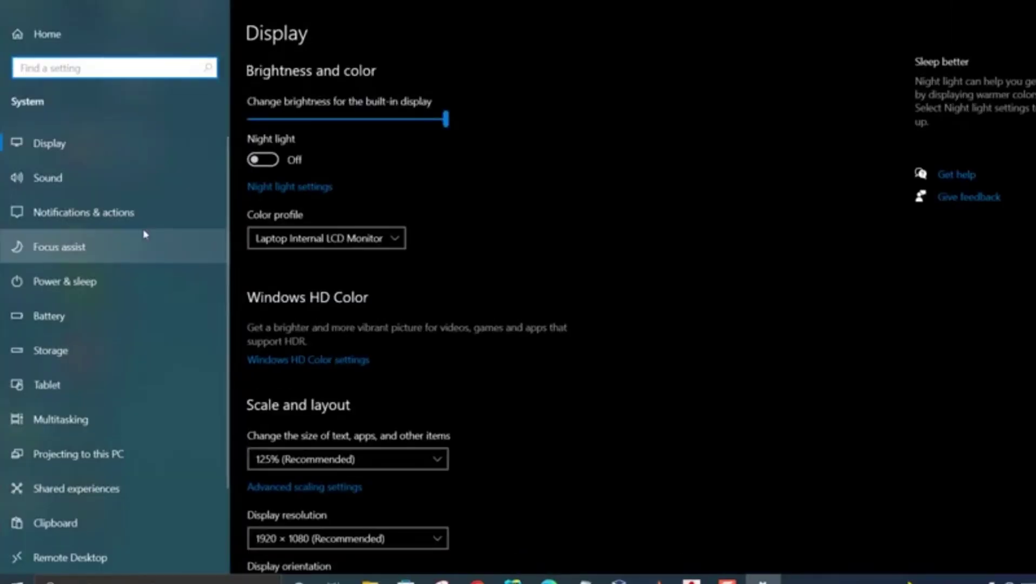
pyautogui.click(124, 278)
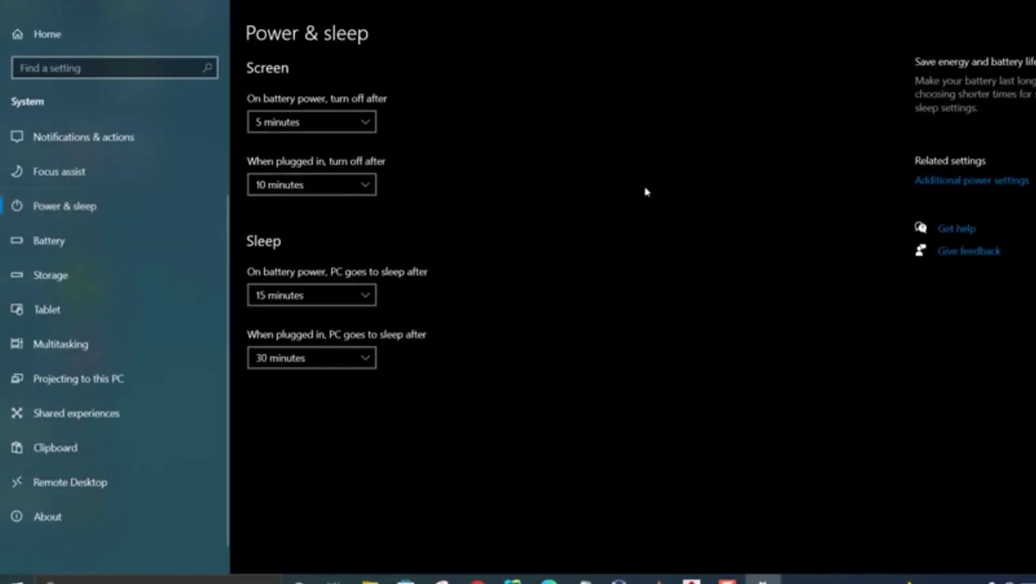
pyautogui.click(955, 182)
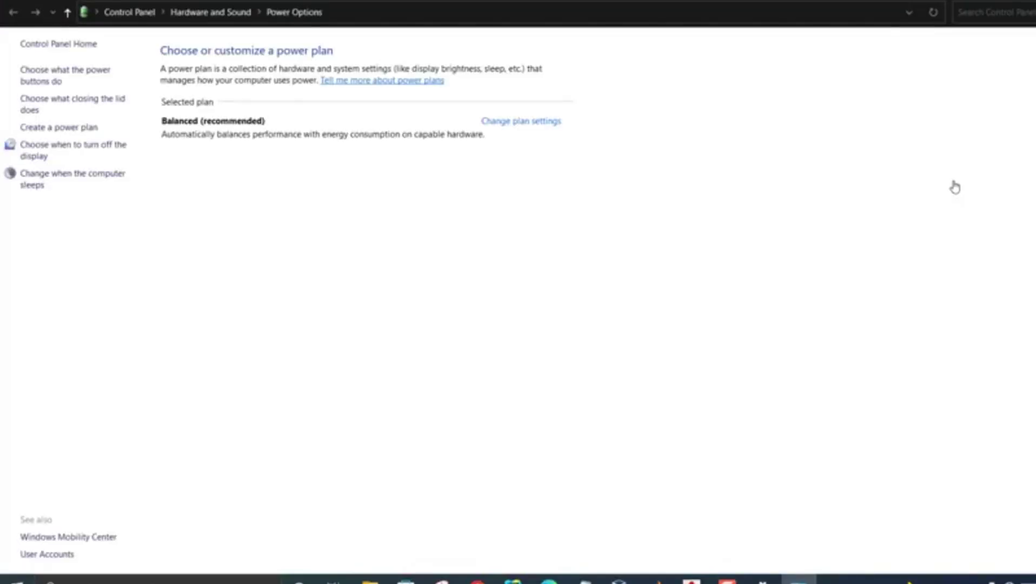
pyautogui.click(511, 130)
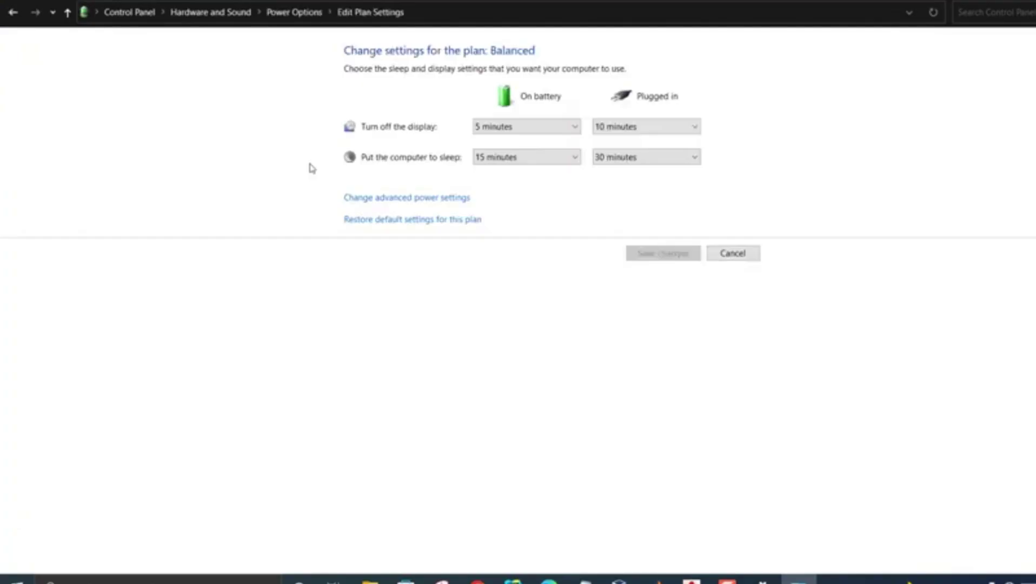
pyautogui.click(416, 206)
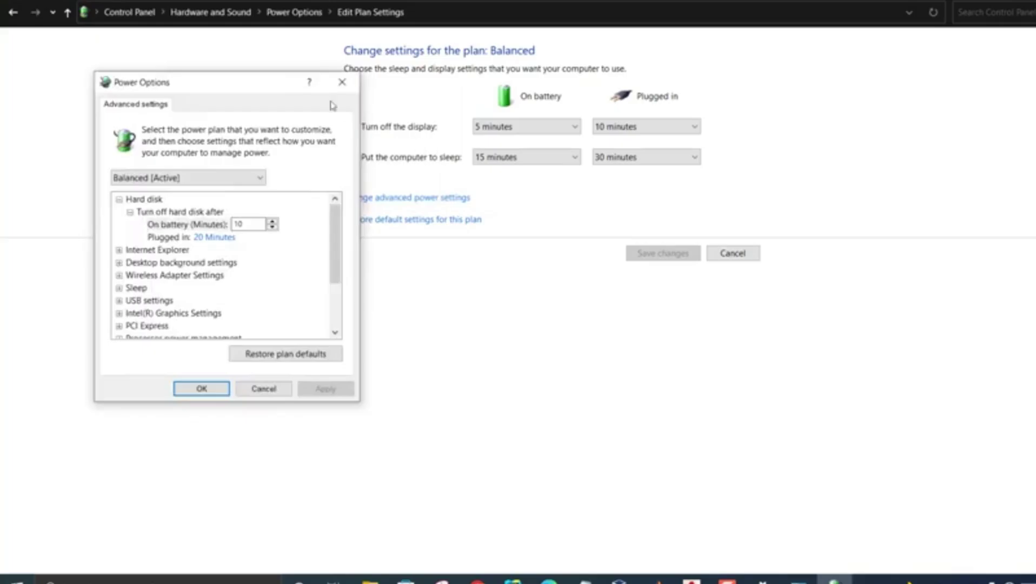
pyautogui.moveTo(210, 80); pyautogui.dragTo(480, 103)
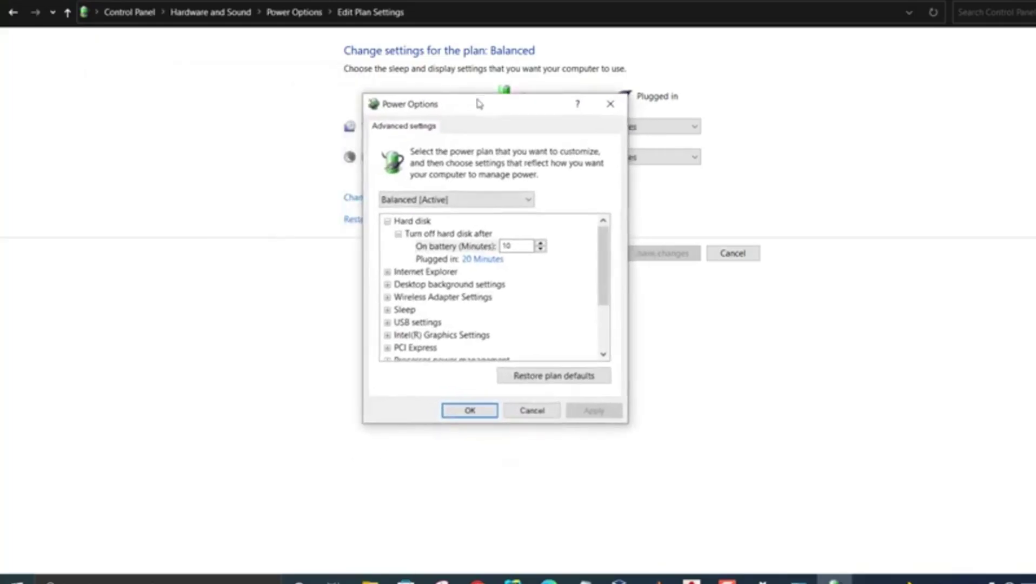
# - Set the wireless adapter's Power Saving Mode on battery to Maximum Performance and apply the change
pyautogui.doubleClick(416, 296)
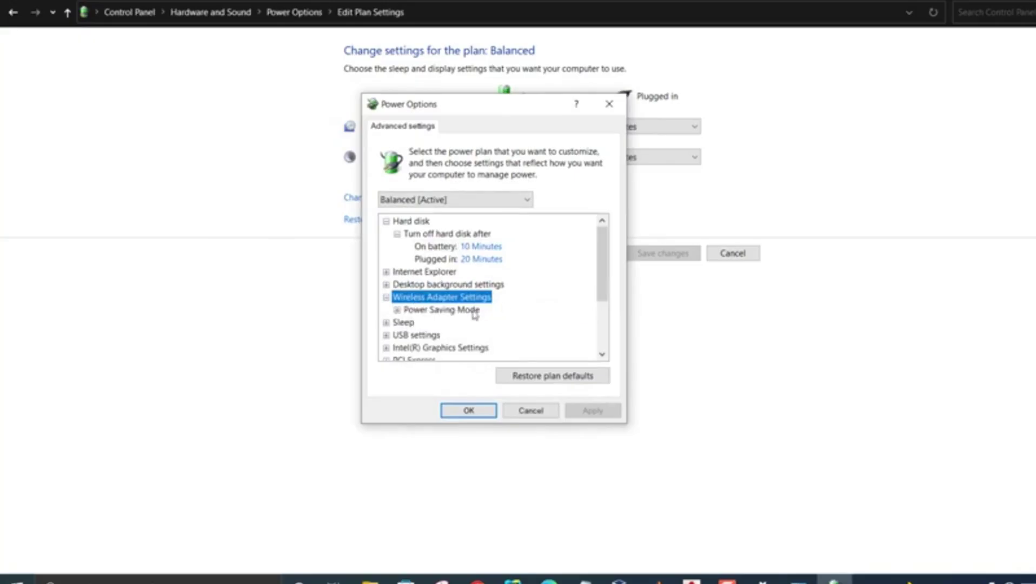
pyautogui.doubleClick(442, 309)
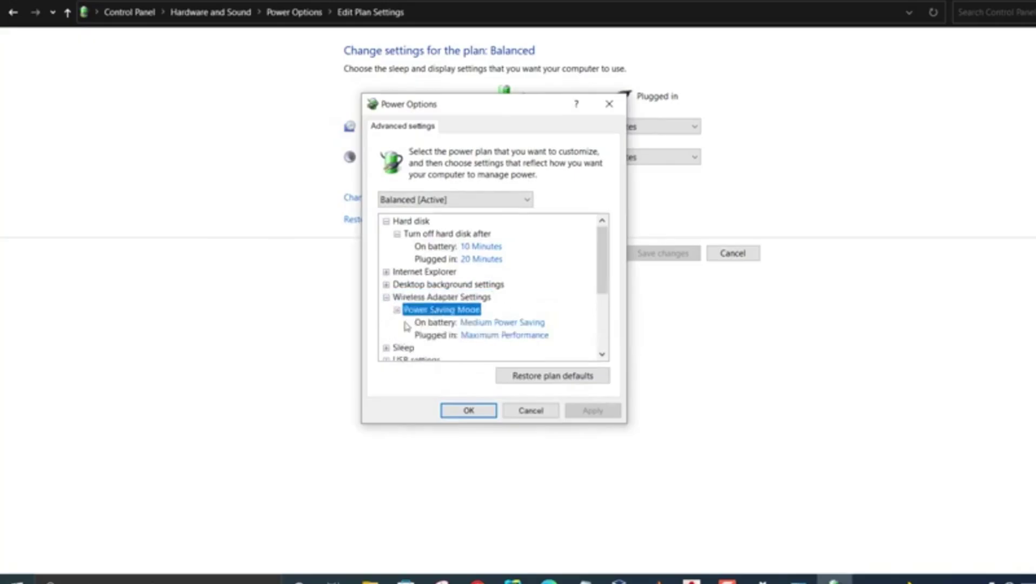
pyautogui.click(510, 323)
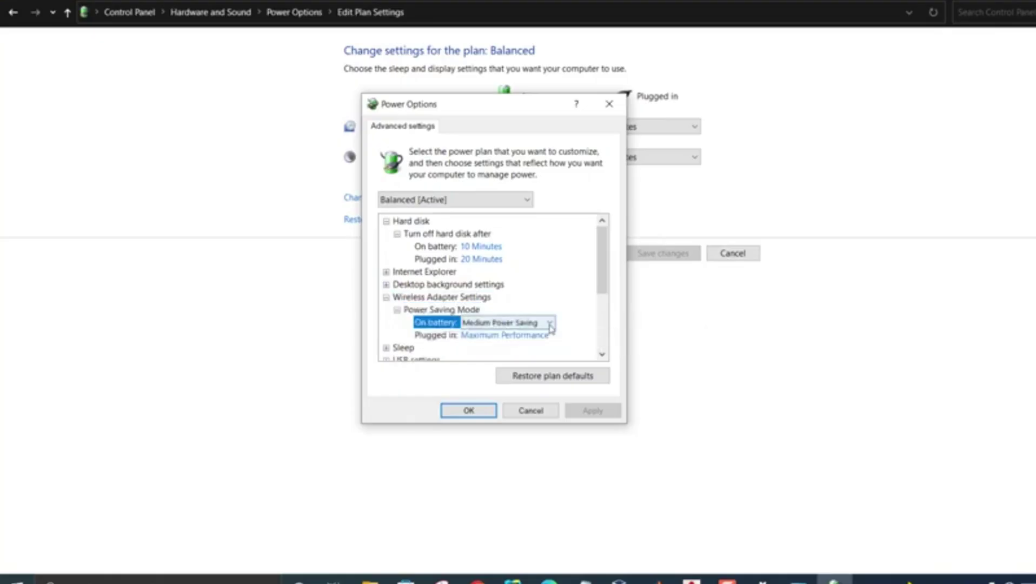
pyautogui.click(550, 323)
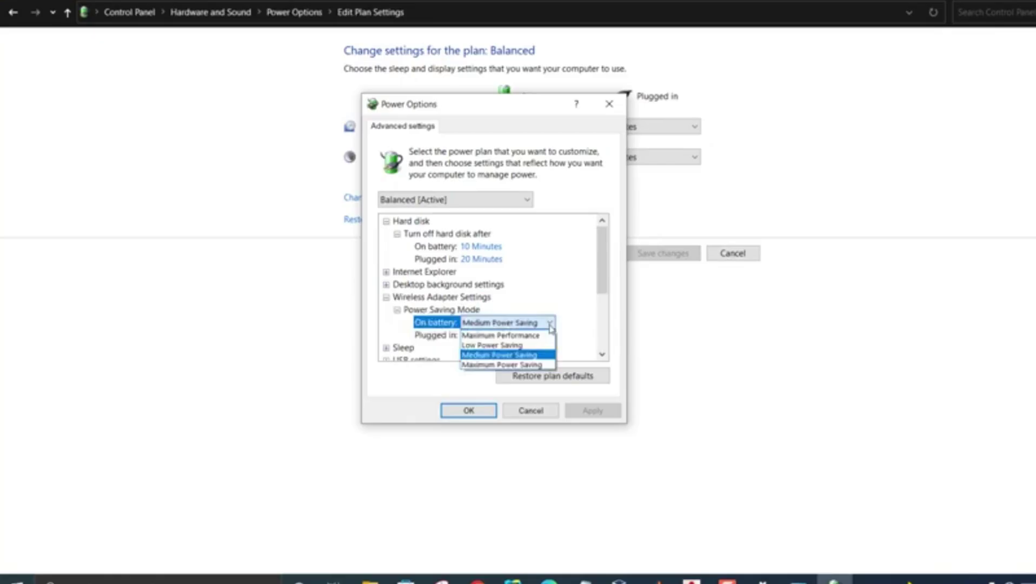
pyautogui.click(523, 342)
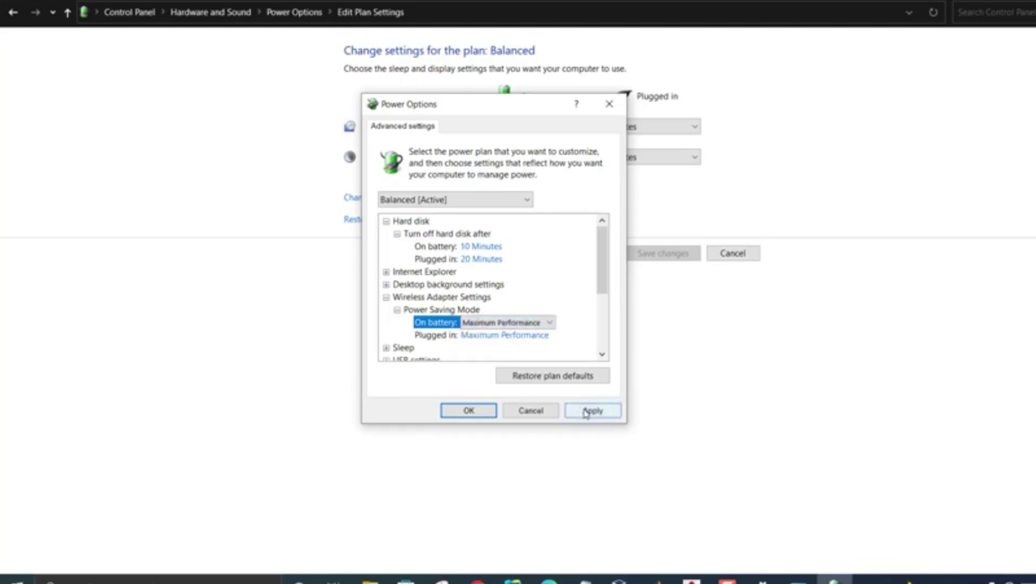
pyautogui.click(586, 413)
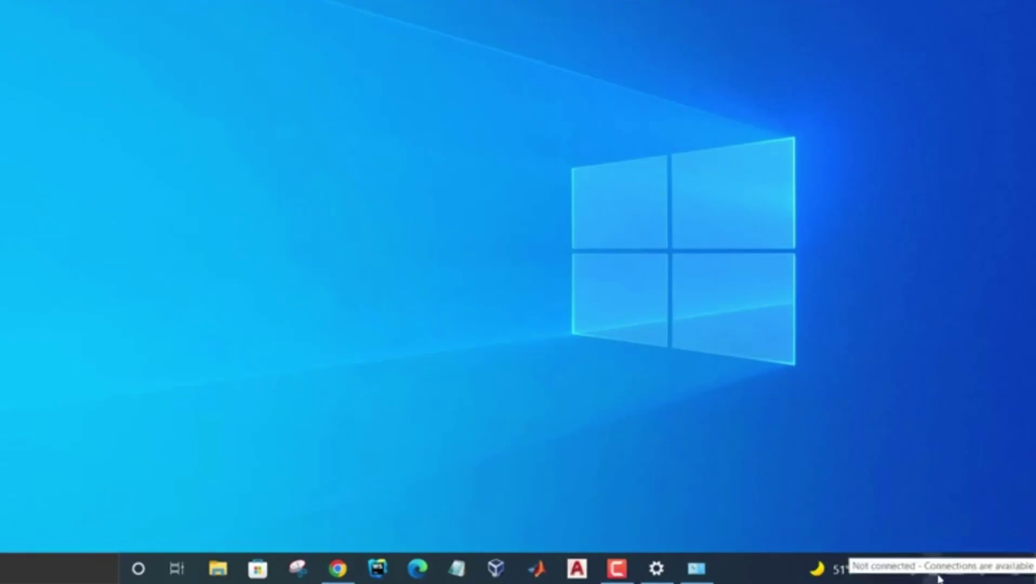
# - Run the network troubleshooter on all network adapters and close it when the diagnosis ends
pyautogui.rightClick(937, 576)
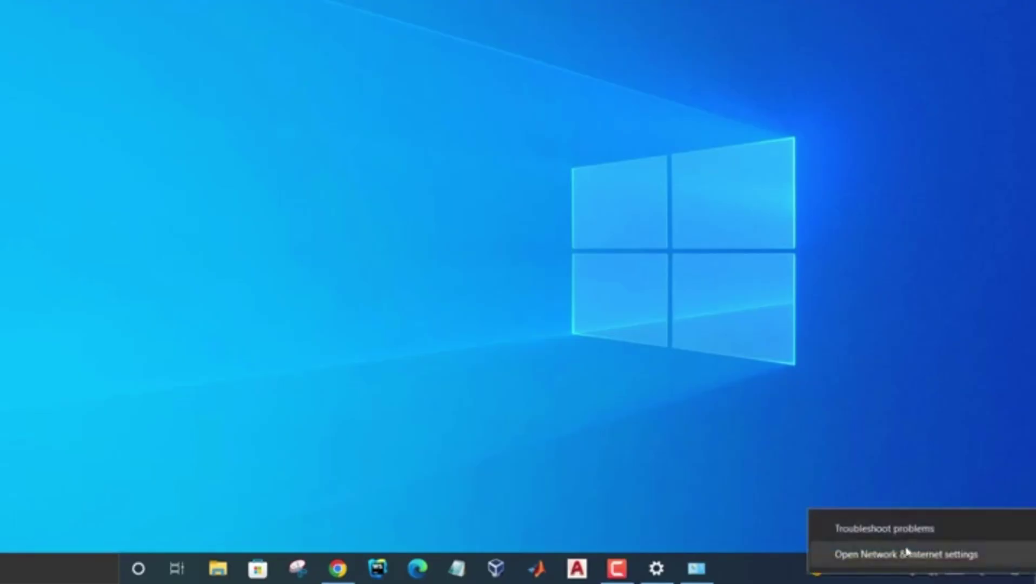
pyautogui.click(887, 528)
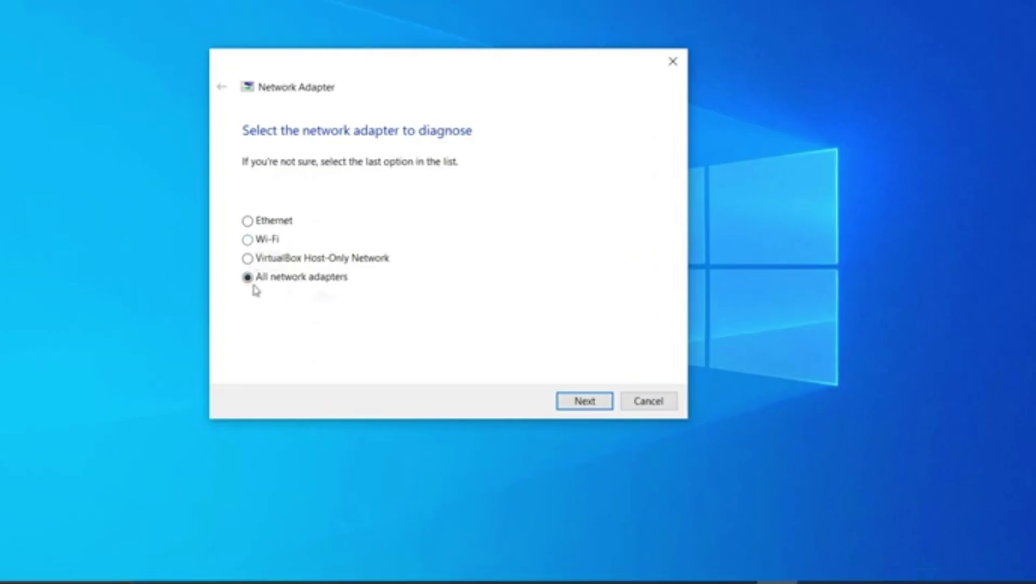
pyautogui.click(582, 402)
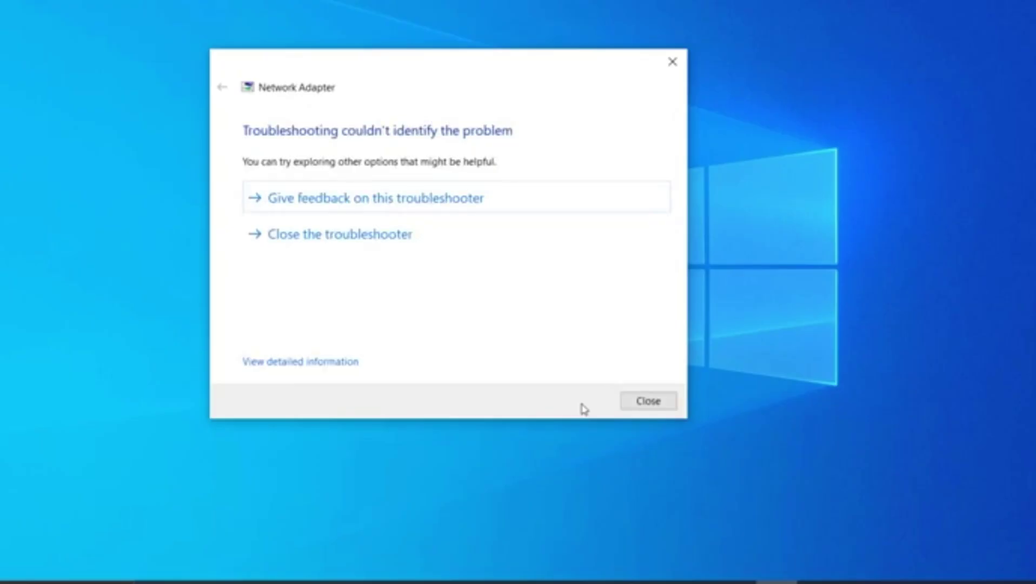
pyautogui.click(346, 243)
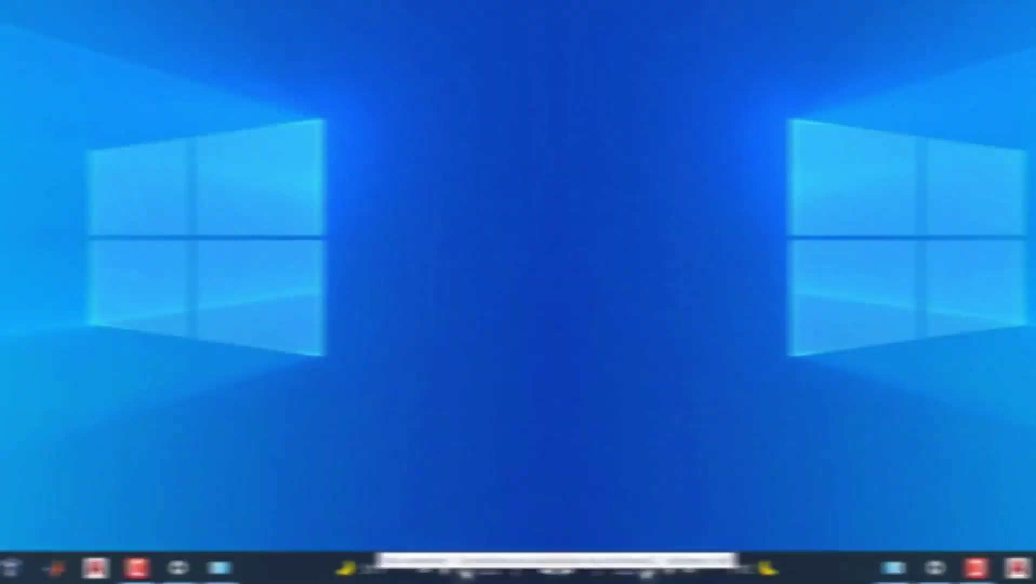
# - Reset all network adapters and components with Network reset from the Network & Internet settings, and dismiss the sign-out notice
pyautogui.rightClick(943, 569)
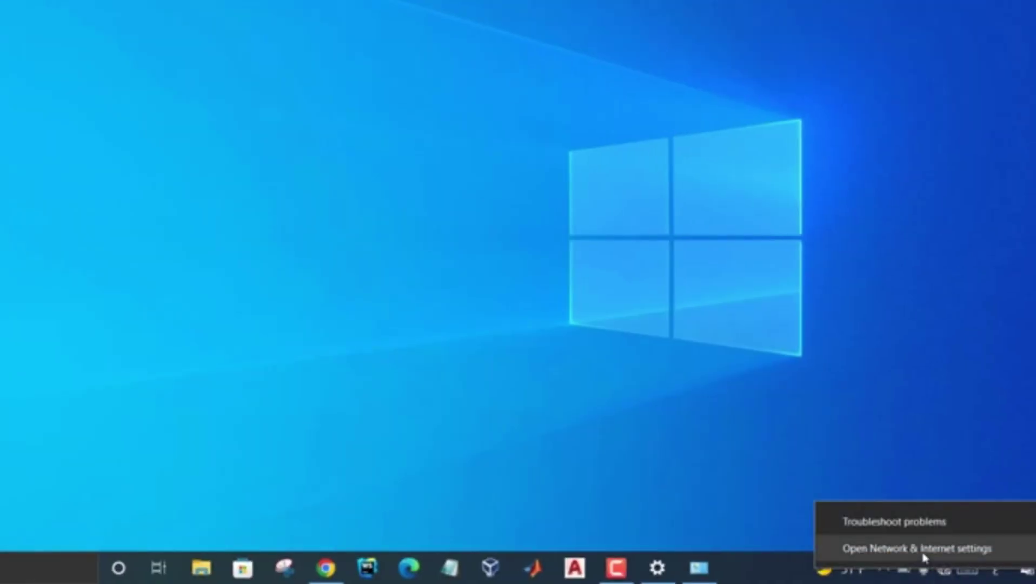
pyautogui.click(923, 555)
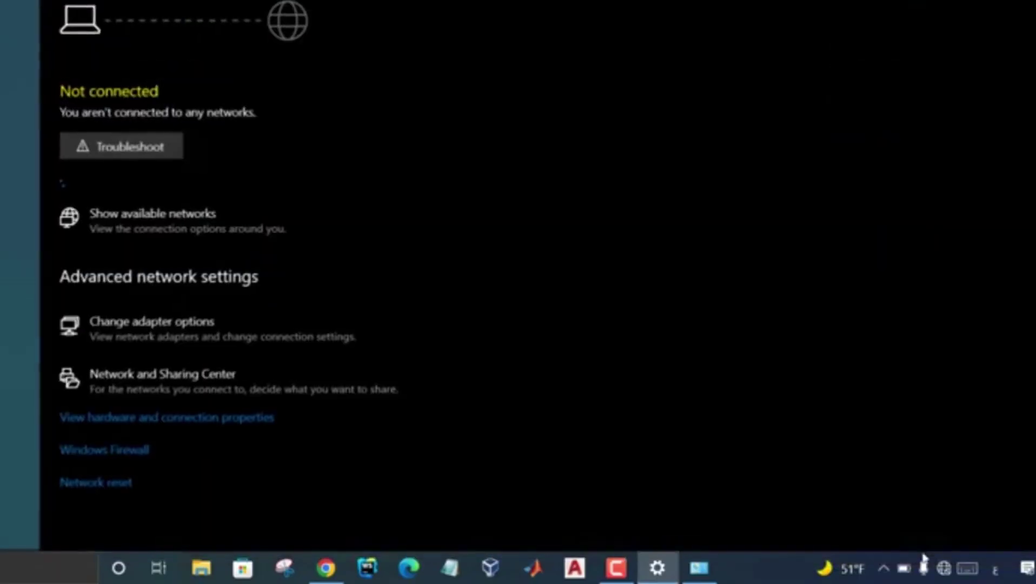
pyautogui.scroll(-1, 488, 206)
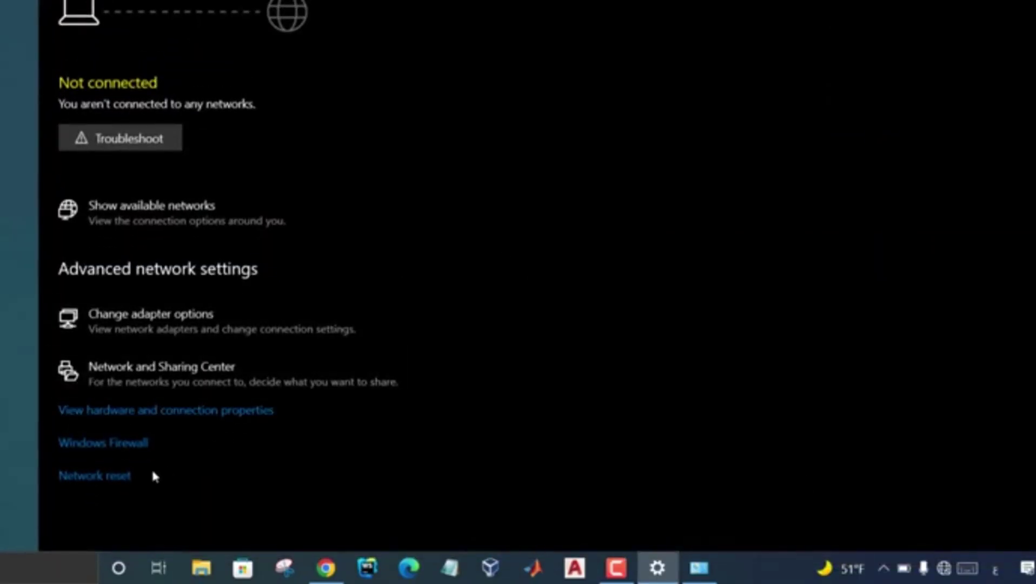
pyautogui.click(106, 475)
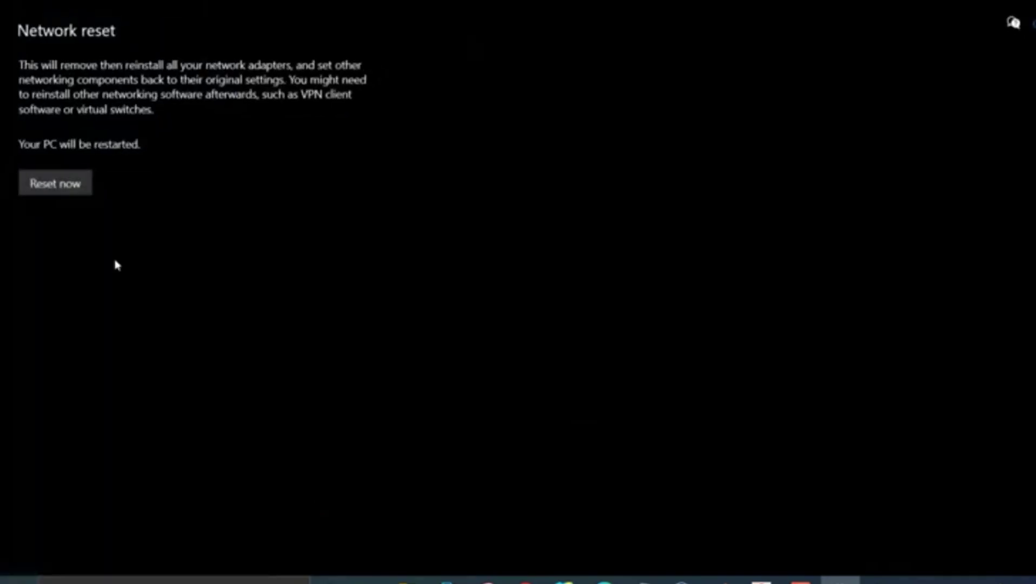
pyautogui.click(69, 188)
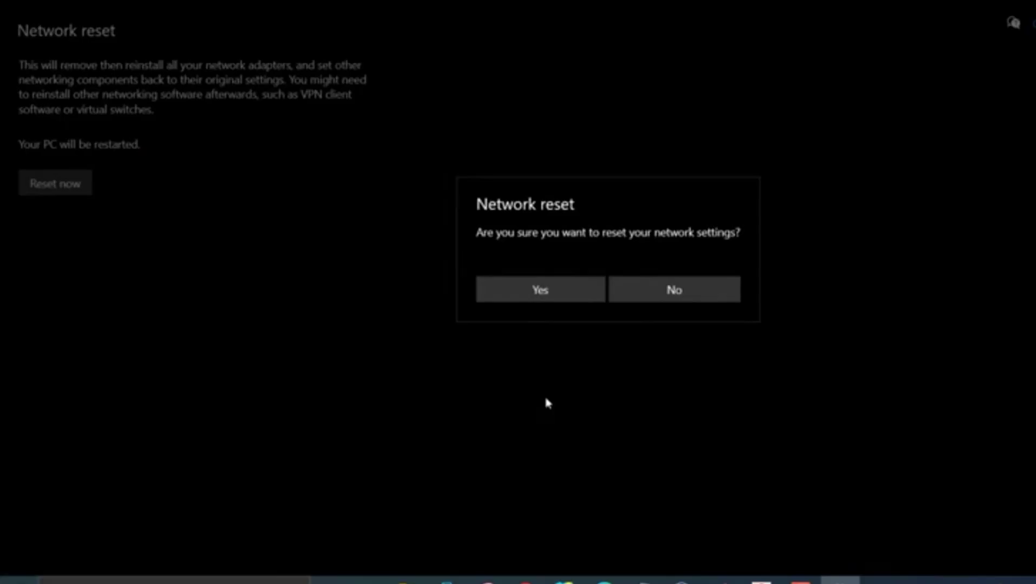
pyautogui.click(536, 291)
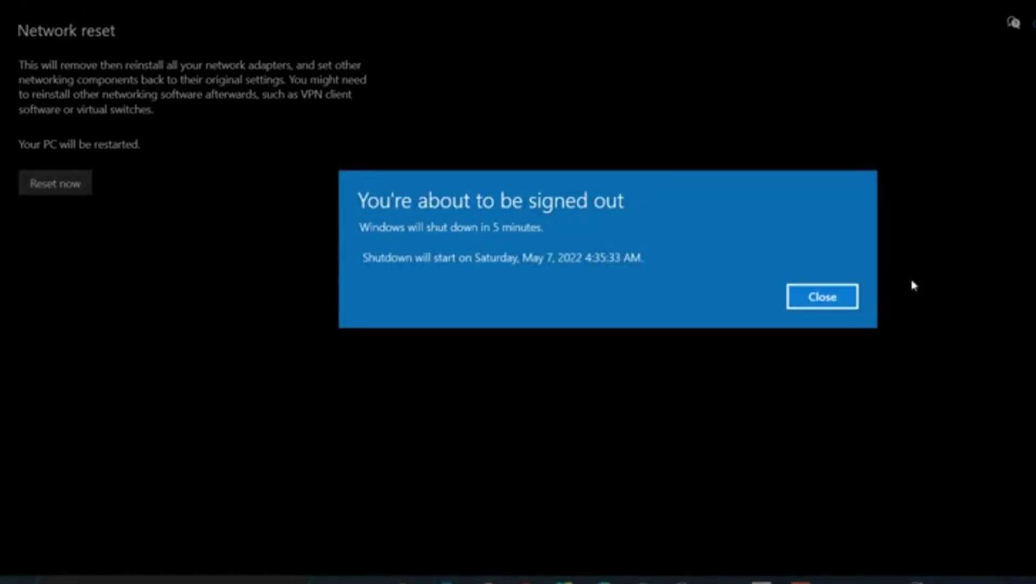
pyautogui.click(831, 301)
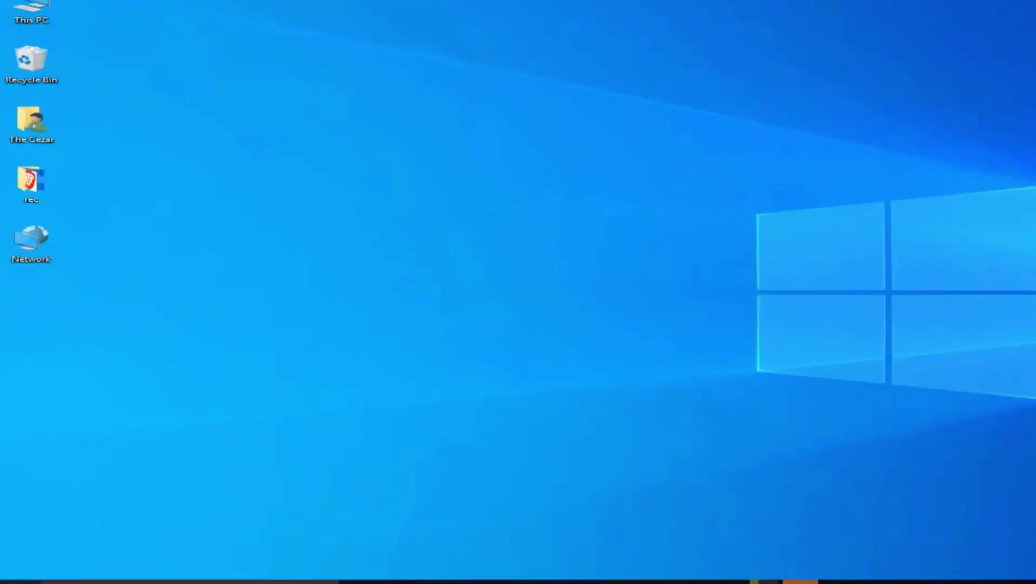
# - Restart the PC
pyautogui.click(20, 582)
pyautogui.click(46, 547)
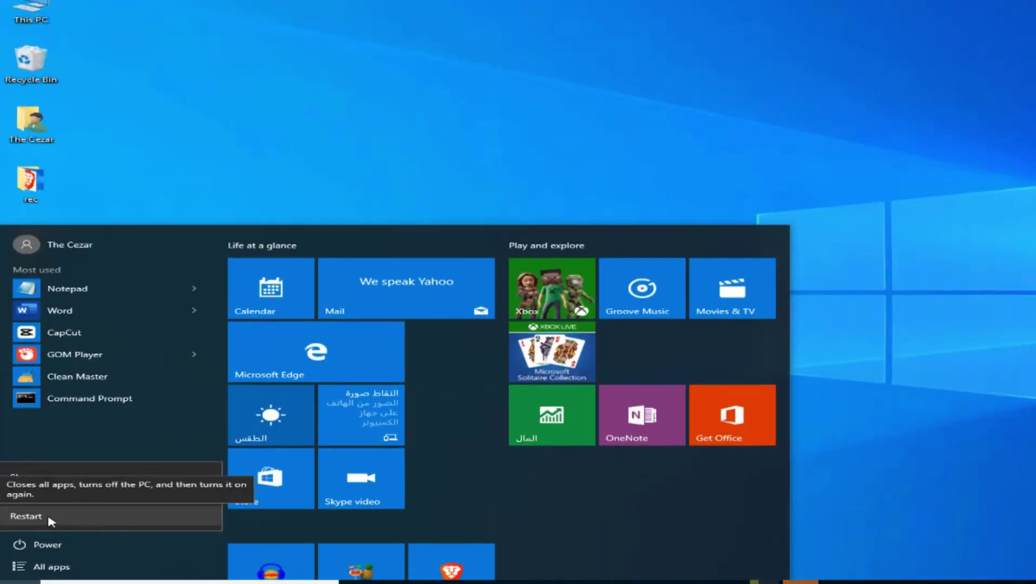
pyautogui.click(26, 516)
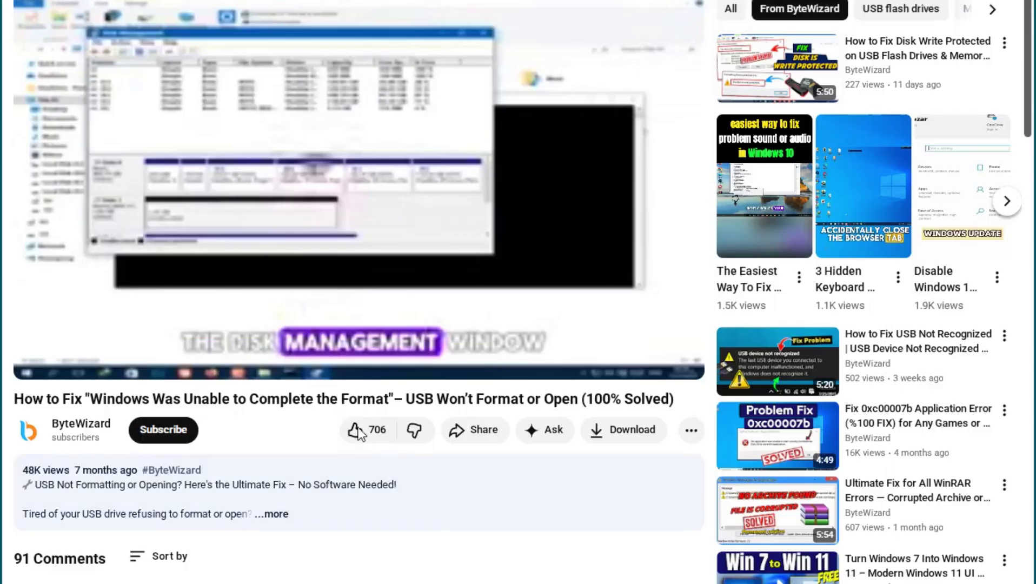
# - On the YouTube page, like the ByteWizard video and subscribe to its channel with the notification options opened
pyautogui.click(356, 430)
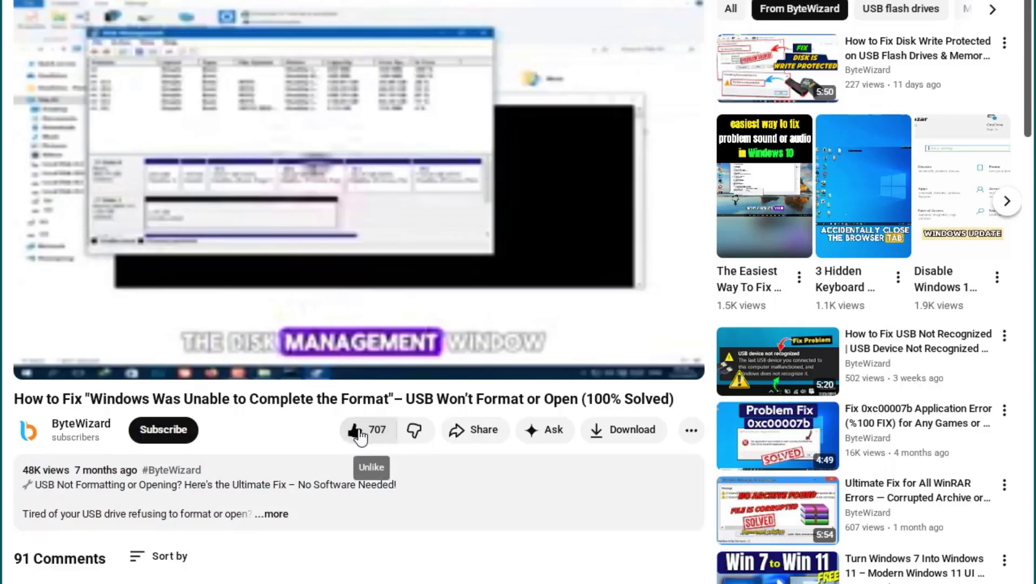
pyautogui.click(177, 437)
pyautogui.click(168, 432)
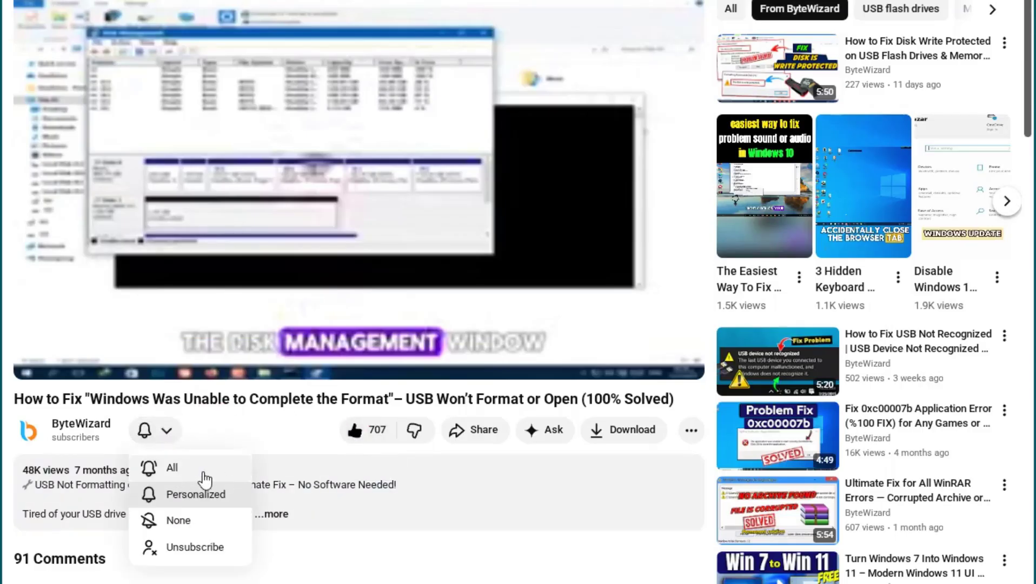